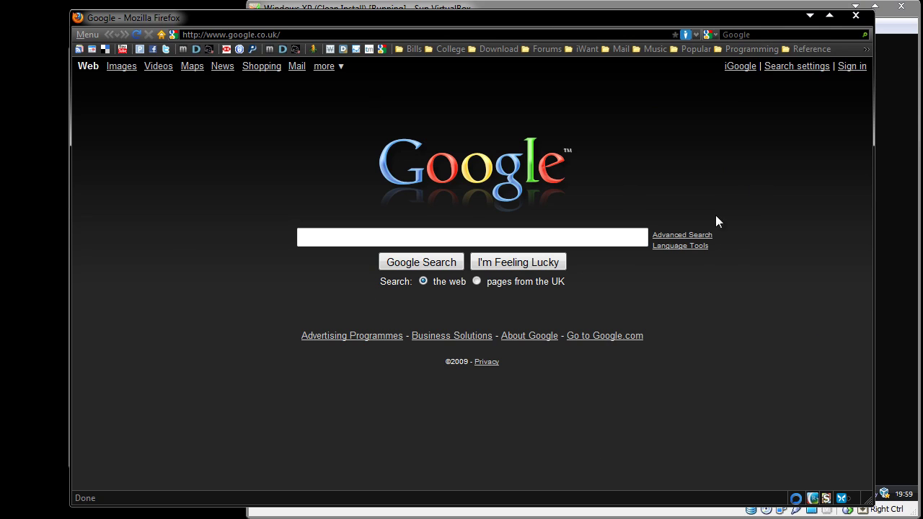
- Minimize Firefox and Thunderbird to show the desktop's FirefoxPortable installer, Shared folder and the VM
click(810, 15)
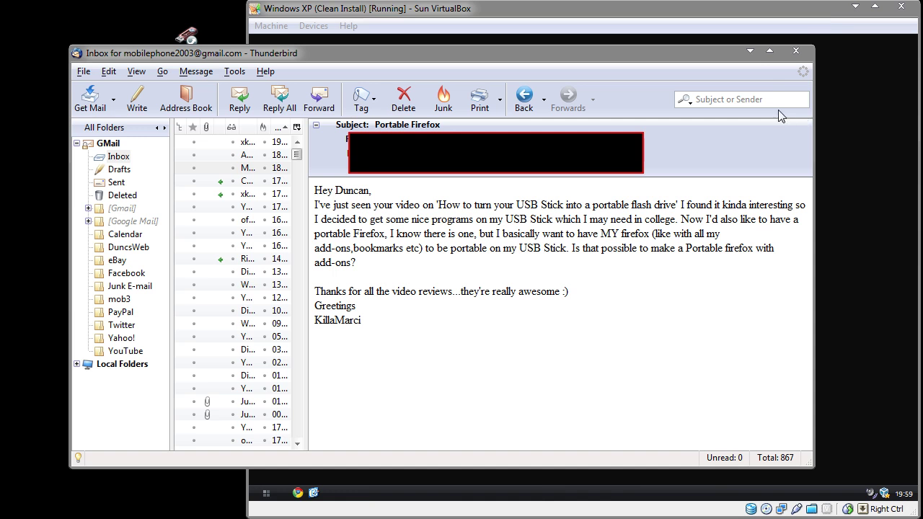
click(750, 52)
click(179, 46)
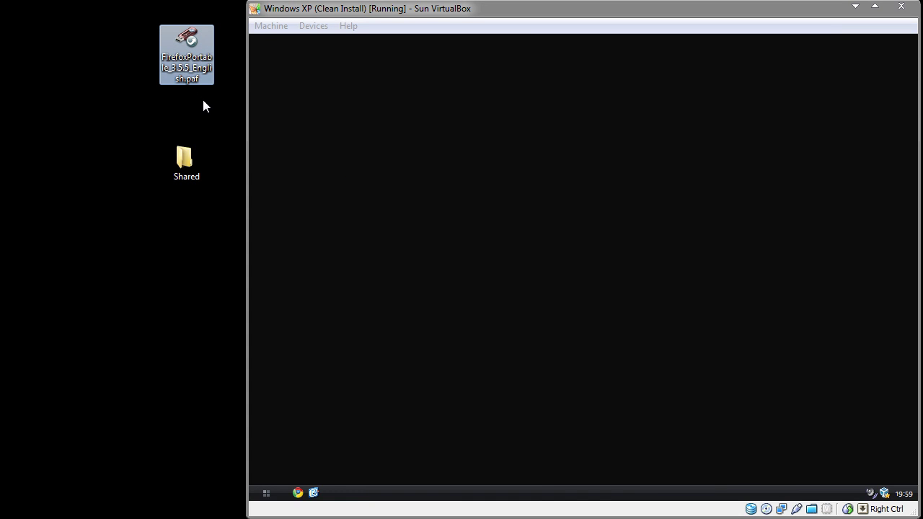
click(490, 200)
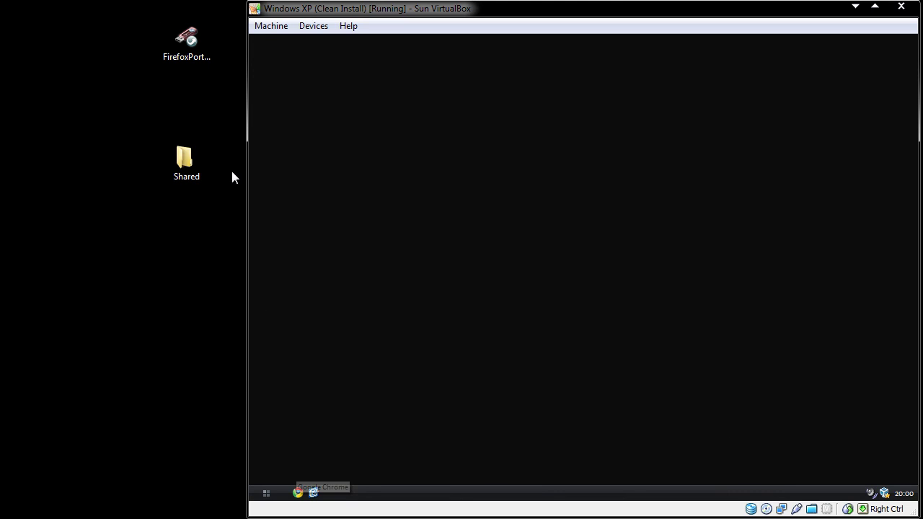
click(200, 172)
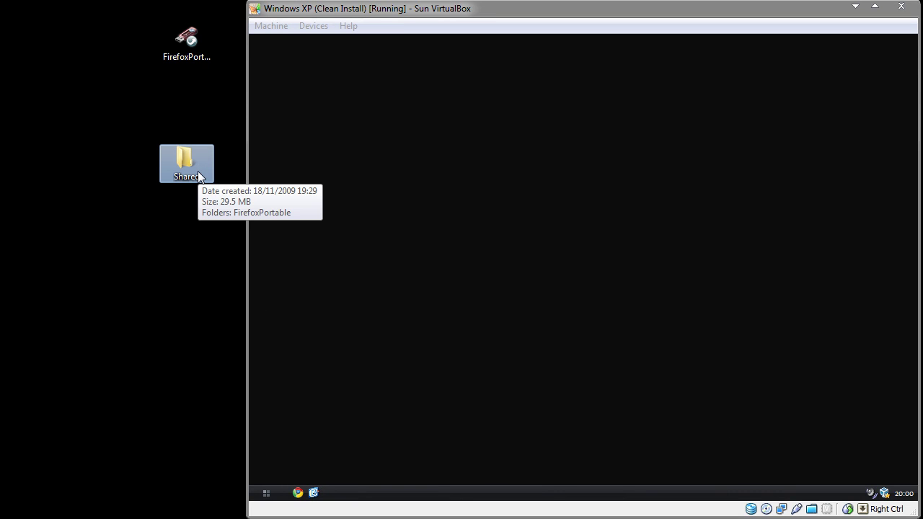
- In the XP guest, open the FirefoxPortable folder on the shared 'vboxsvr' Z: drive
click(268, 493)
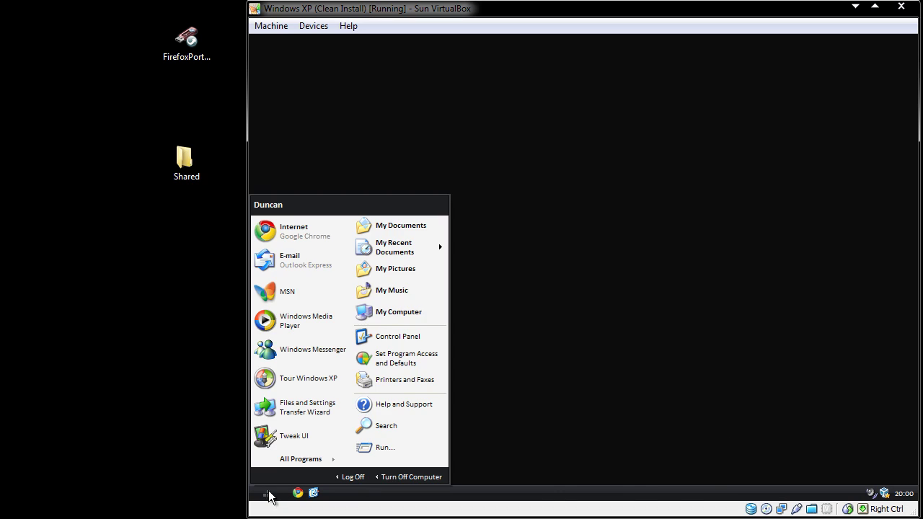
click(409, 311)
click(568, 389)
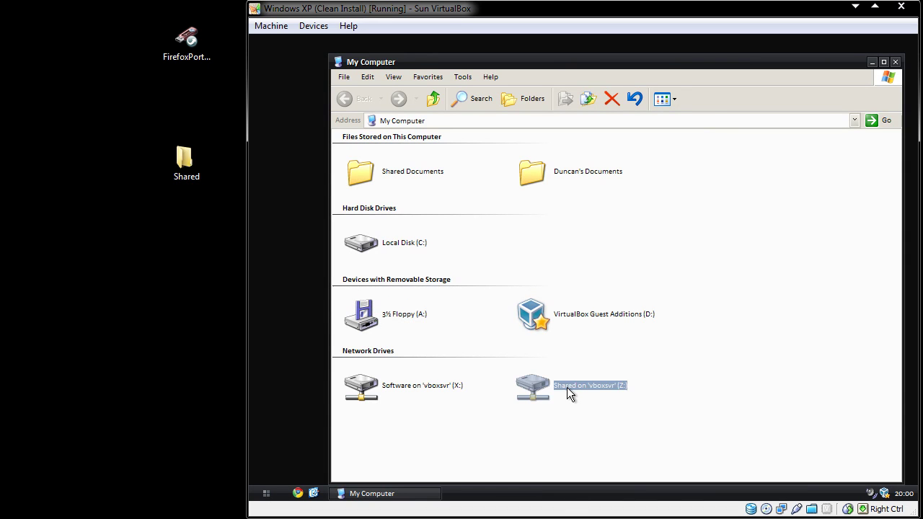
double_click(566, 387)
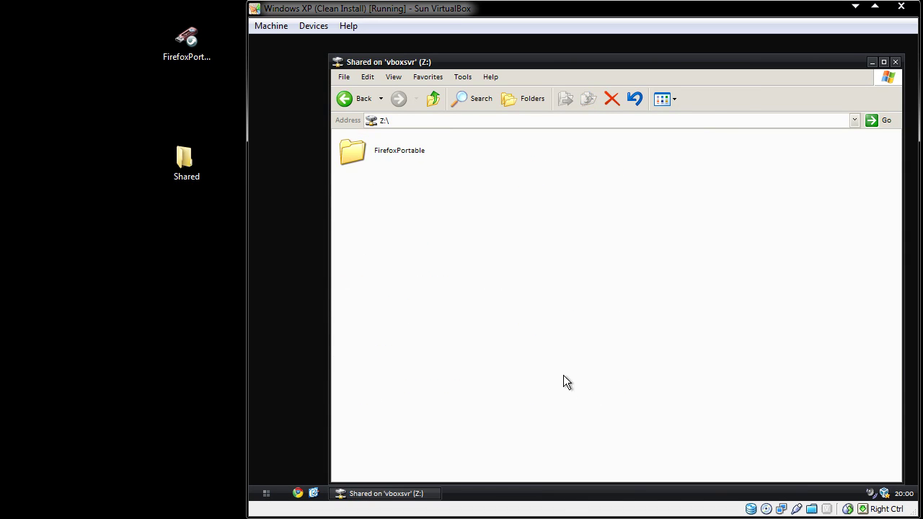
double_click(384, 152)
- Test-launch FirefoxPortable.exe past the security warning, then close it
double_click(382, 196)
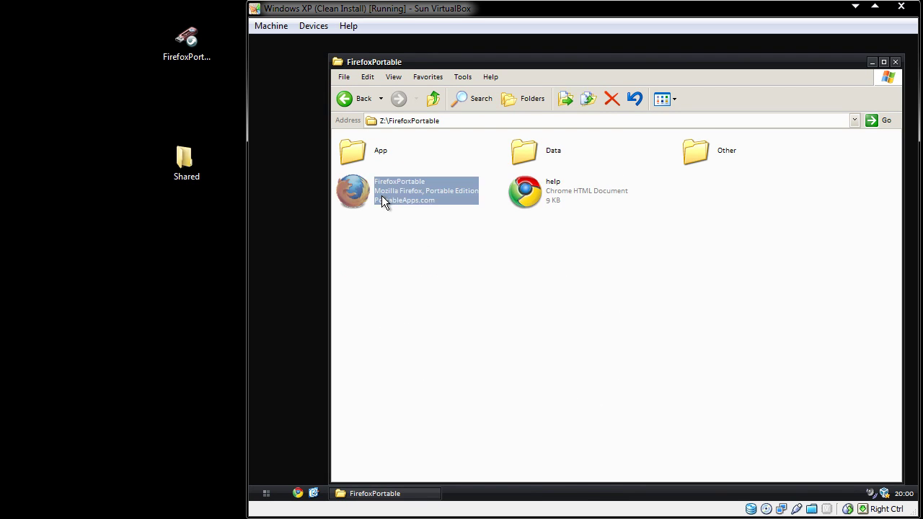
click(647, 281)
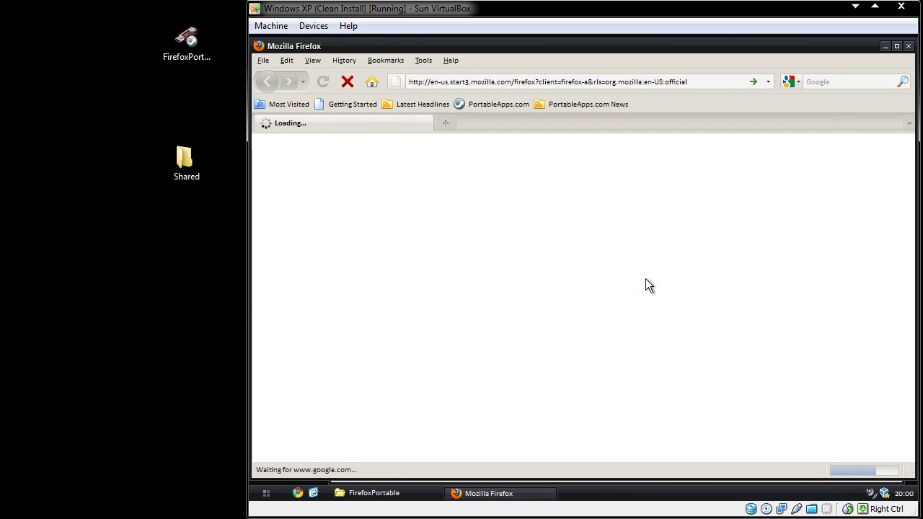
click(909, 47)
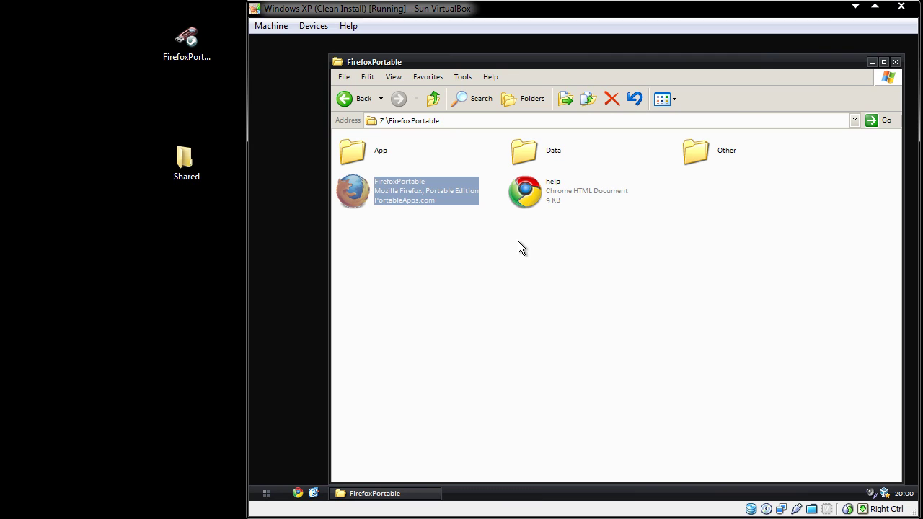
- On the host, browse via %appdata% to the Mozilla\Firefox\Profiles folder
key(super)
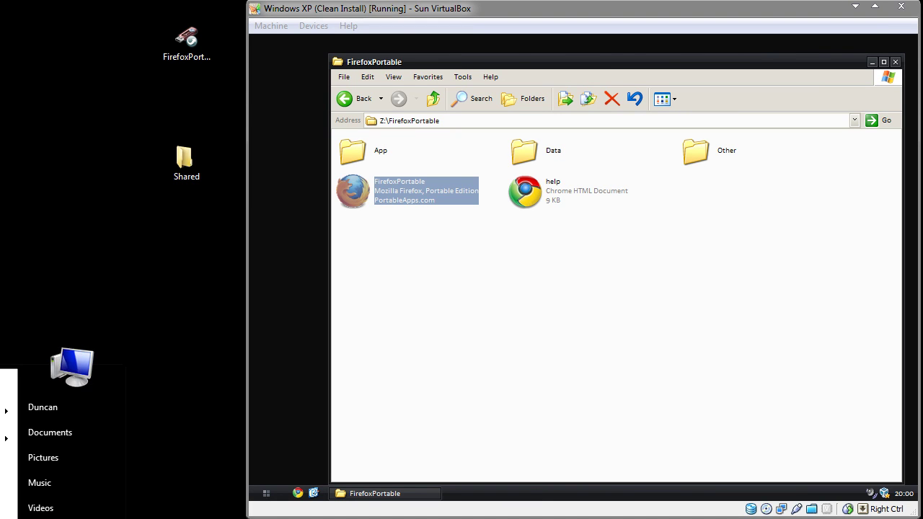
key(super+e)
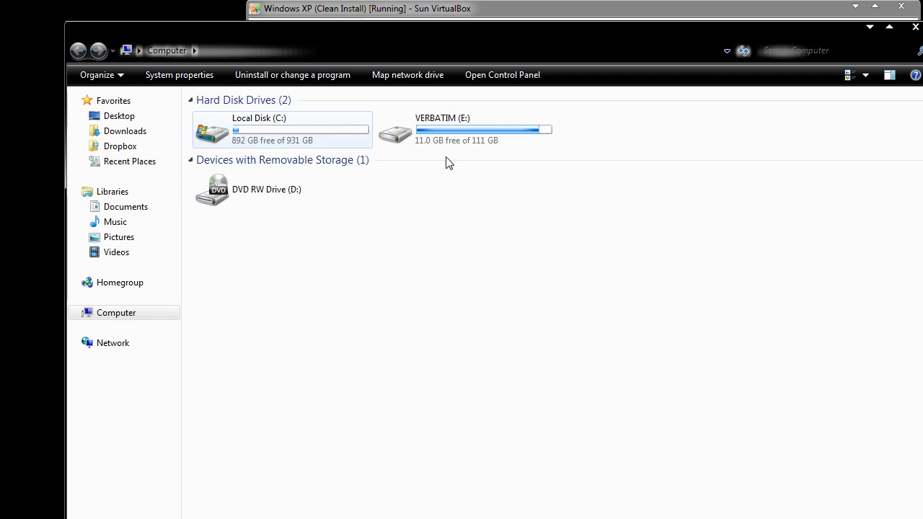
click(255, 51)
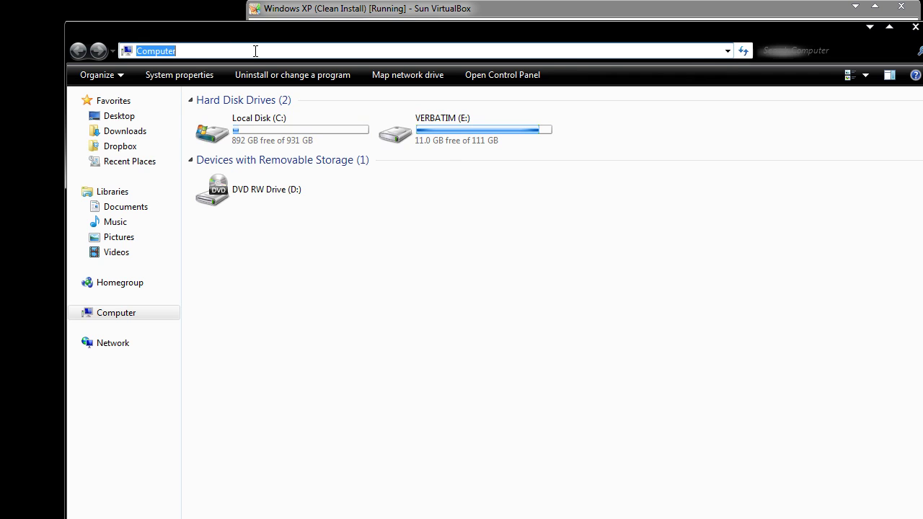
text(%appdata%)
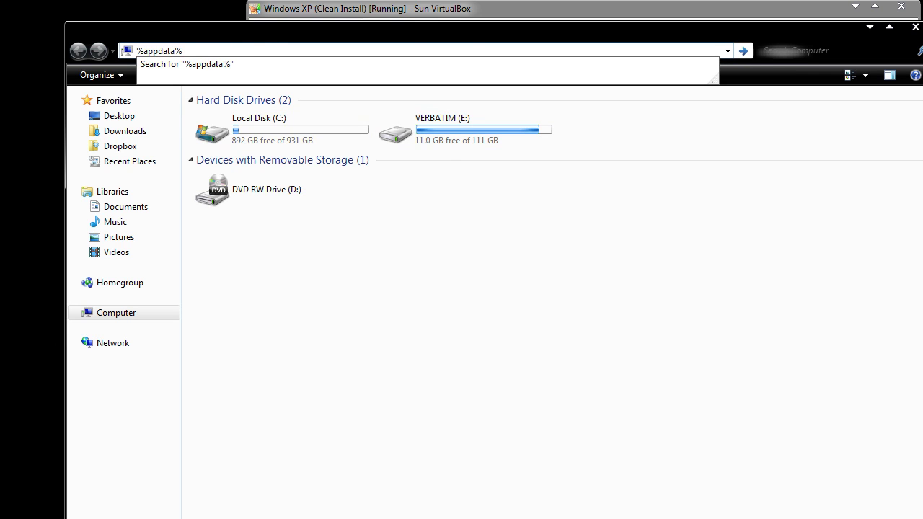
key(Return)
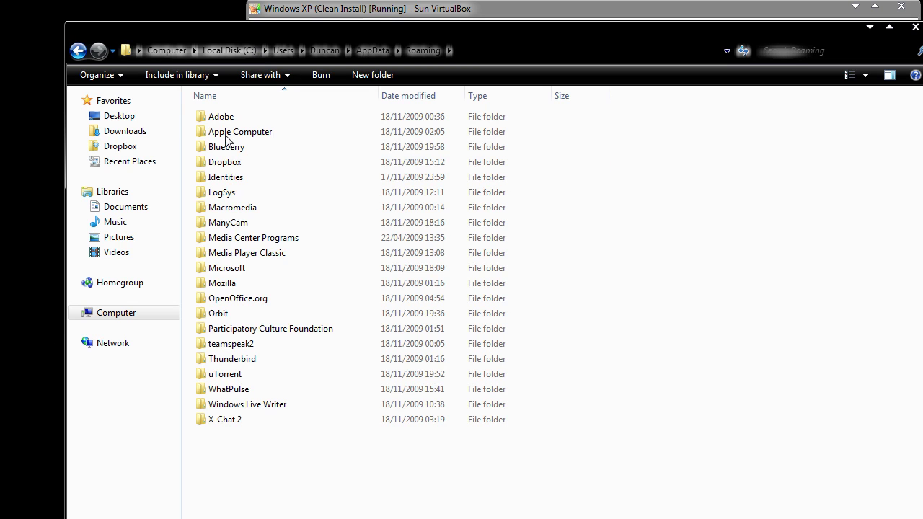
double_click(229, 288)
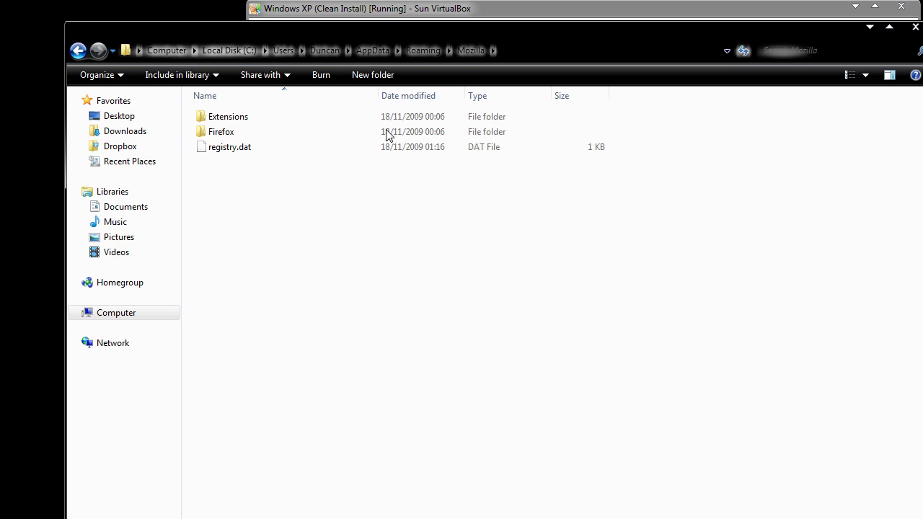
double_click(315, 133)
double_click(316, 134)
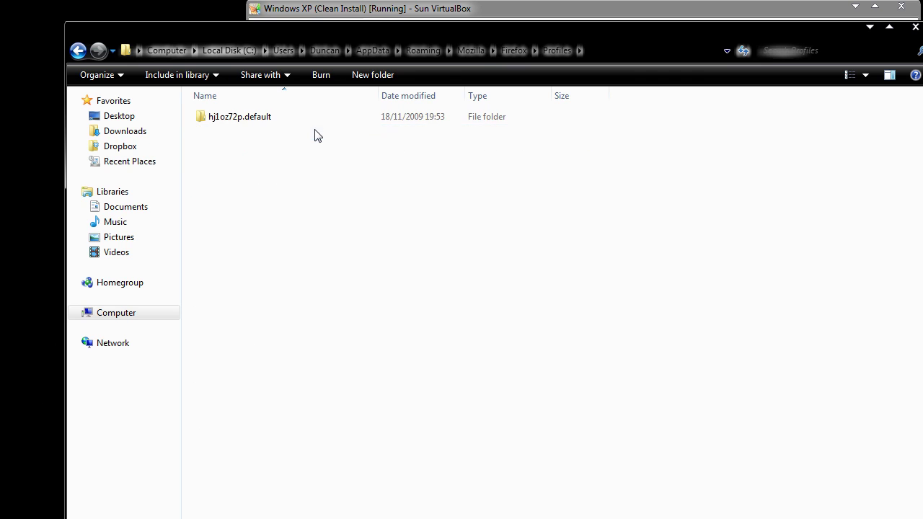
- Copy the hj1oz72p.default profile folder and minimize the Explorer window
click(253, 120)
right_click(255, 118)
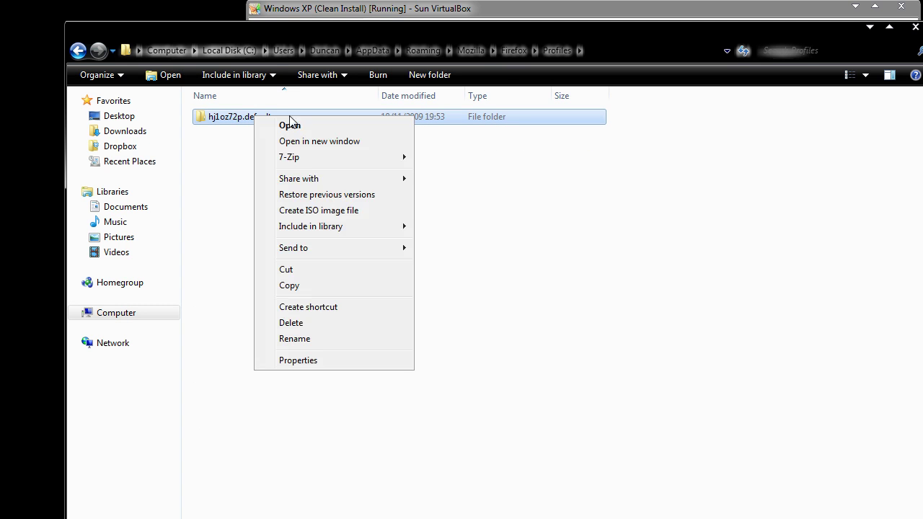
click(290, 286)
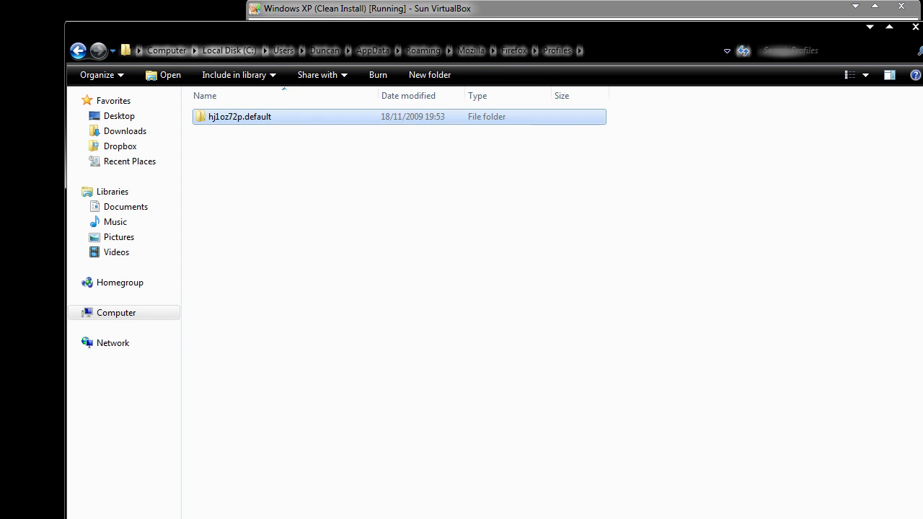
click(870, 27)
- Paste hj1oz72p.default into the desktop Shared folder, skipping the locked parent.lock file, then close it
click(186, 169)
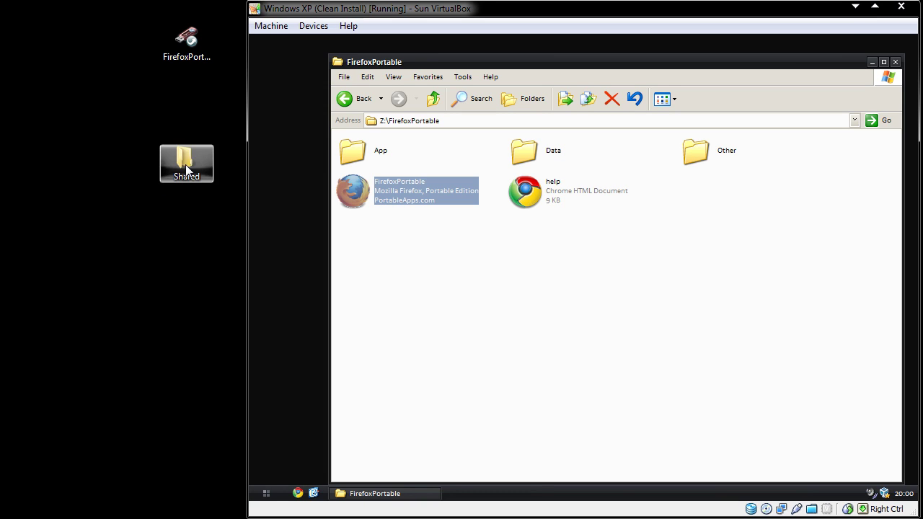
double_click(186, 169)
right_click(263, 156)
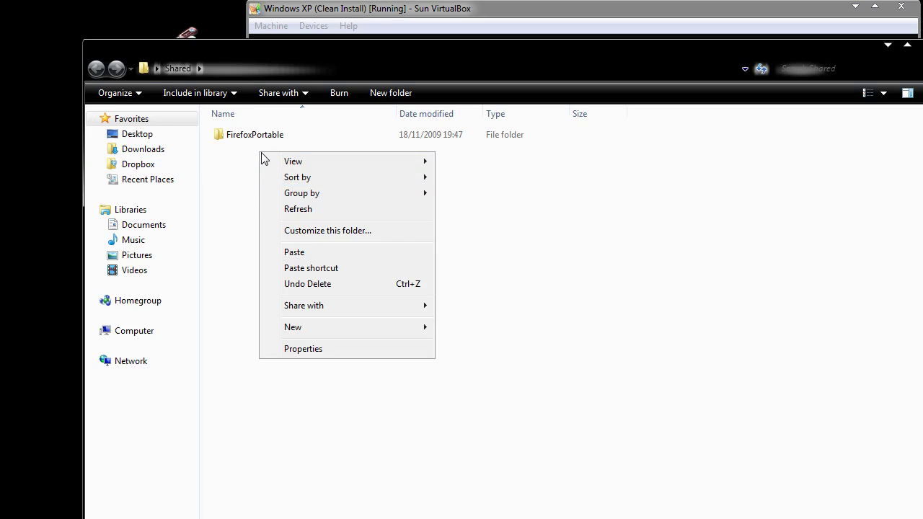
click(316, 253)
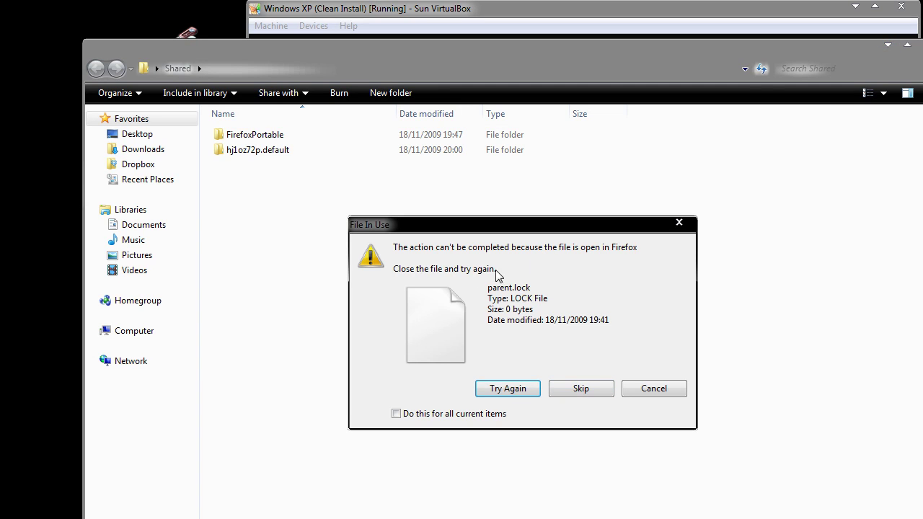
click(579, 396)
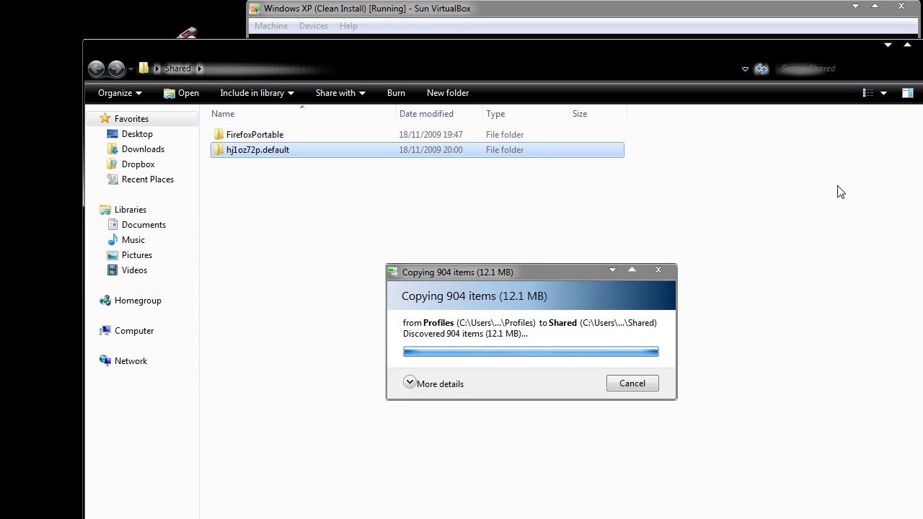
click(889, 45)
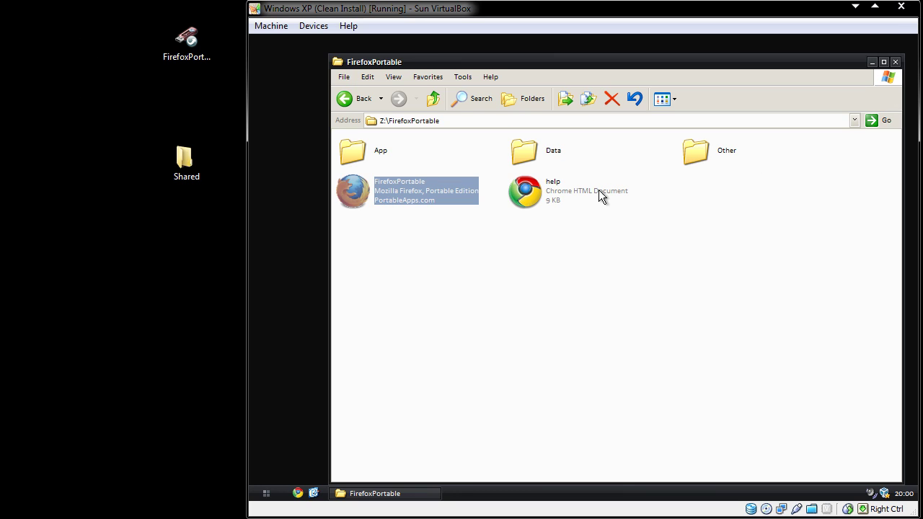
- At the root of Z:, rename the hj1oz72p.default folder to 'Profile'
click(434, 100)
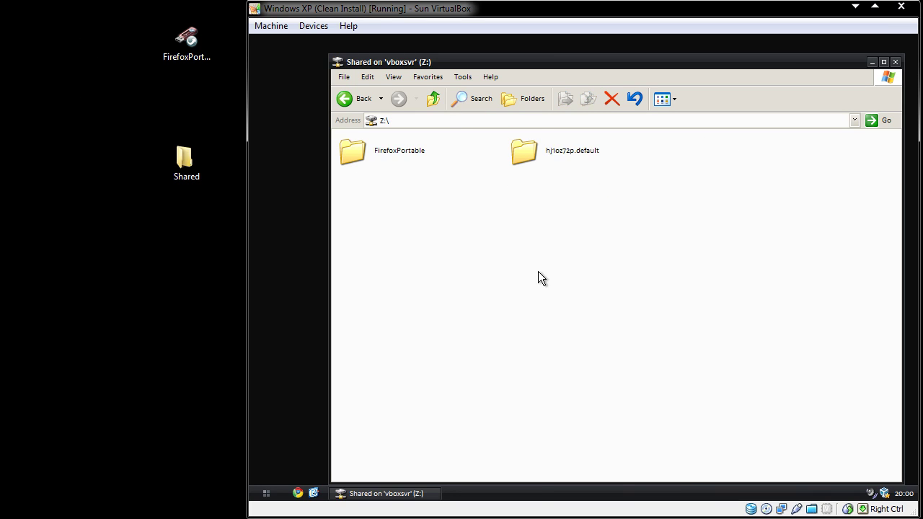
click(563, 160)
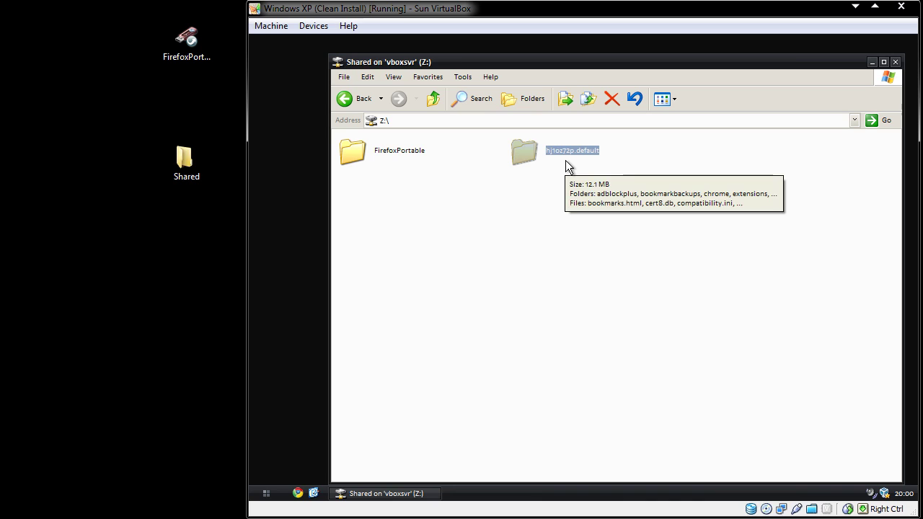
key(F2)
text(Pr)
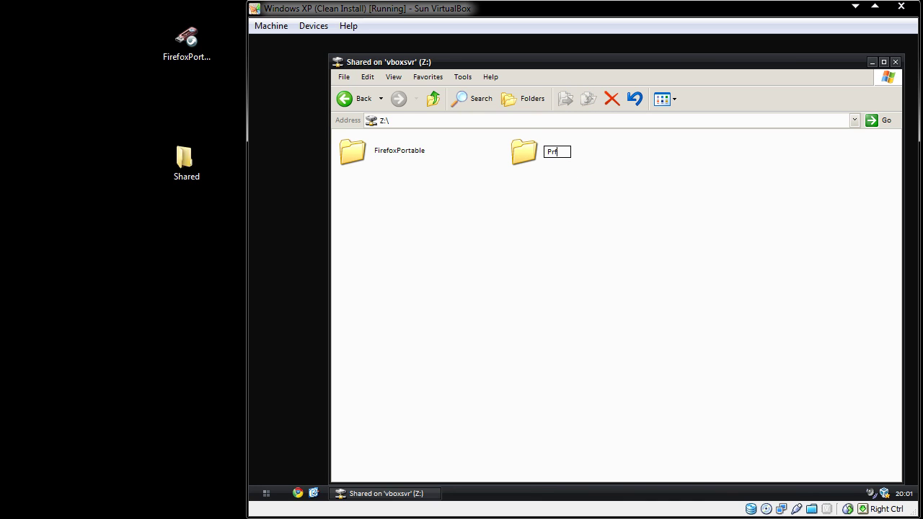
text(ofile)
key(Return)
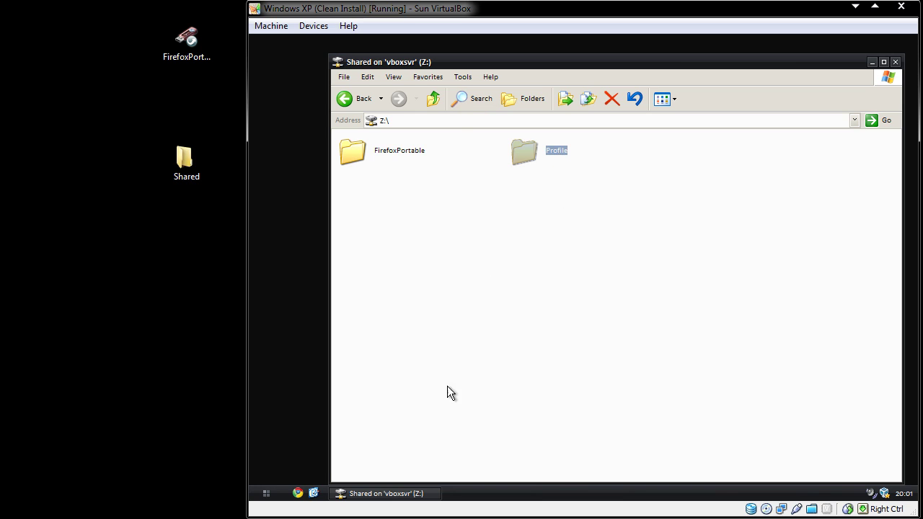
- Copy Profile into Z:\FirefoxPortable\Data, confirming replacement of the existing profile folder
right_click(525, 151)
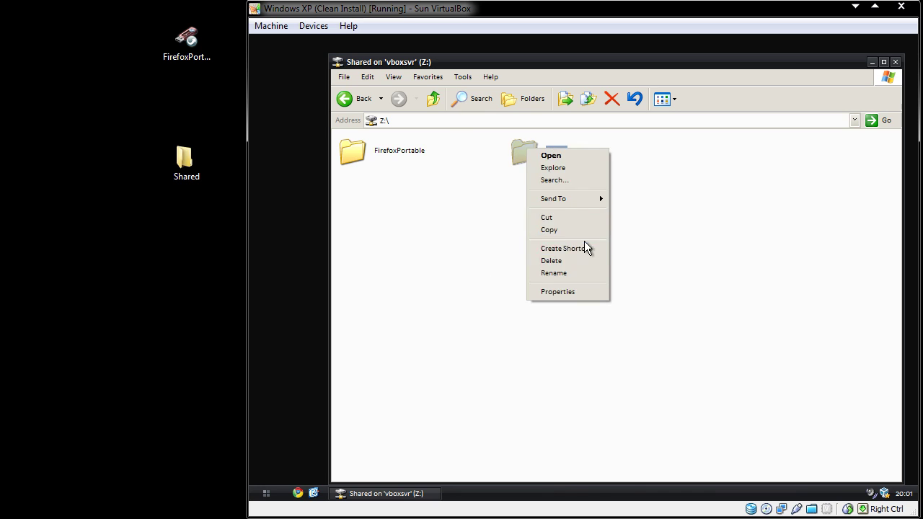
click(559, 230)
double_click(398, 149)
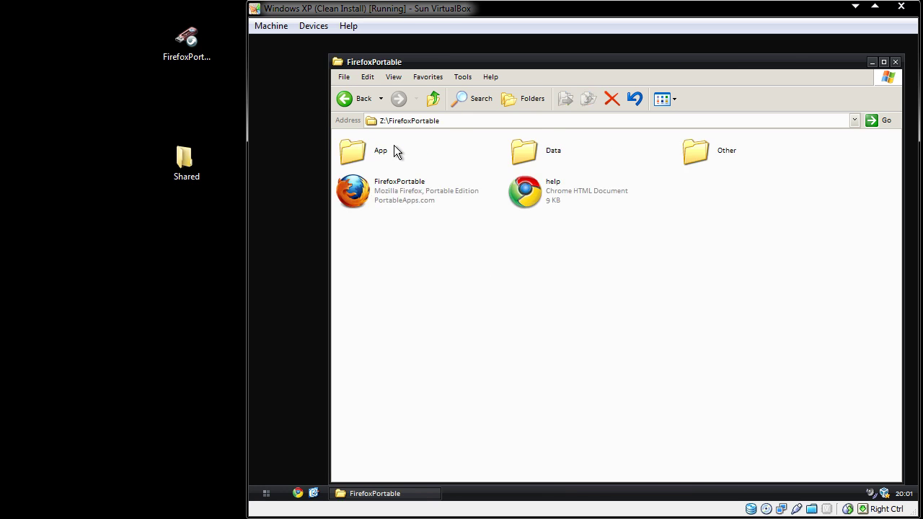
double_click(527, 152)
click(535, 148)
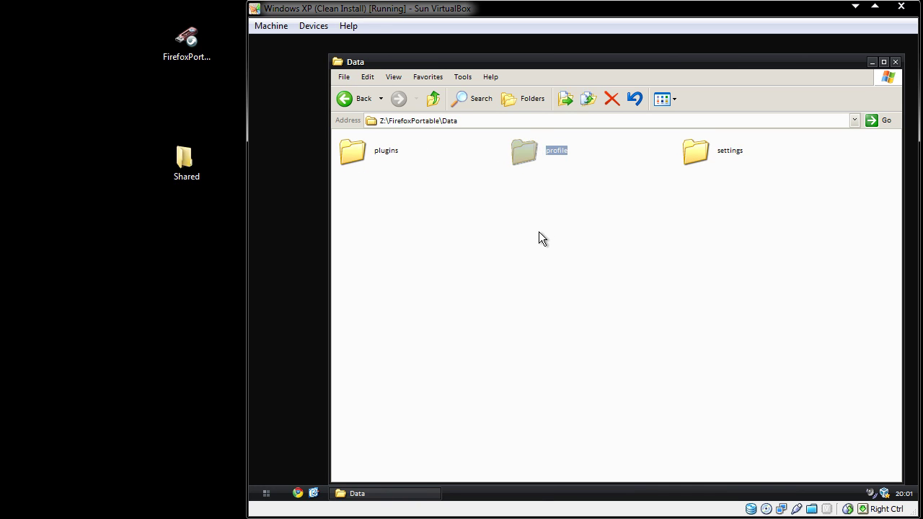
click(527, 215)
right_click(527, 213)
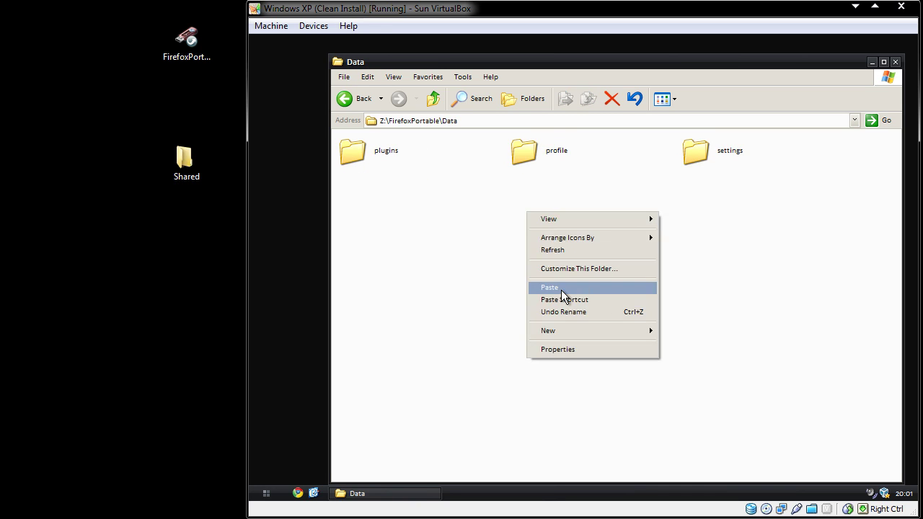
click(561, 290)
click(555, 305)
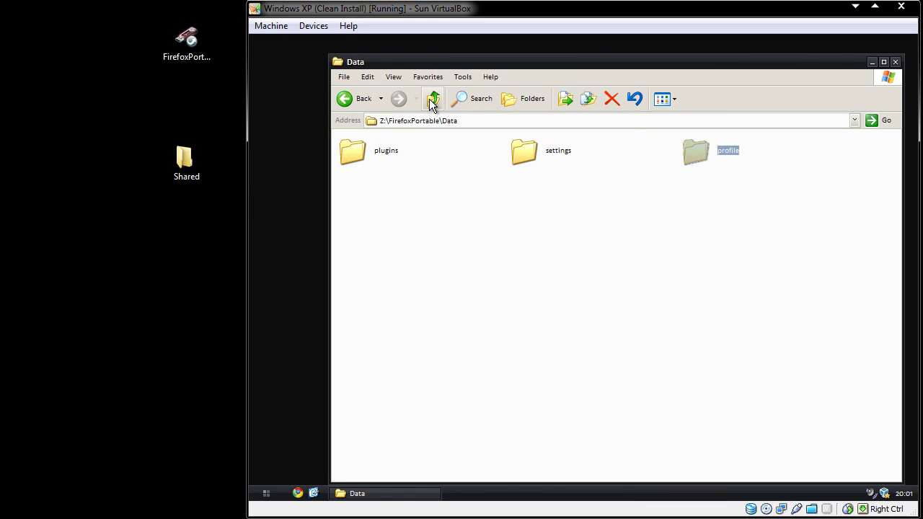
- Run FirefoxPortable from the FirefoxPortable folder, allowing it past the Security Warning
click(433, 99)
double_click(403, 193)
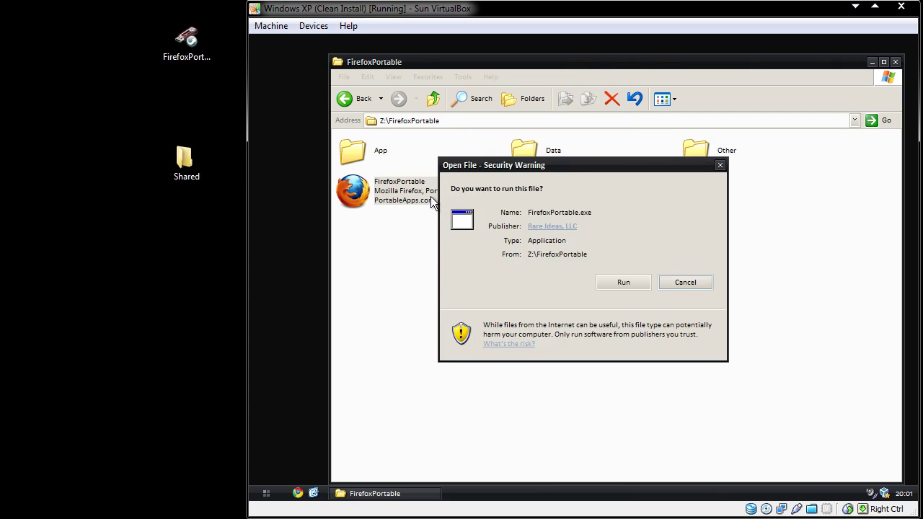
click(637, 285)
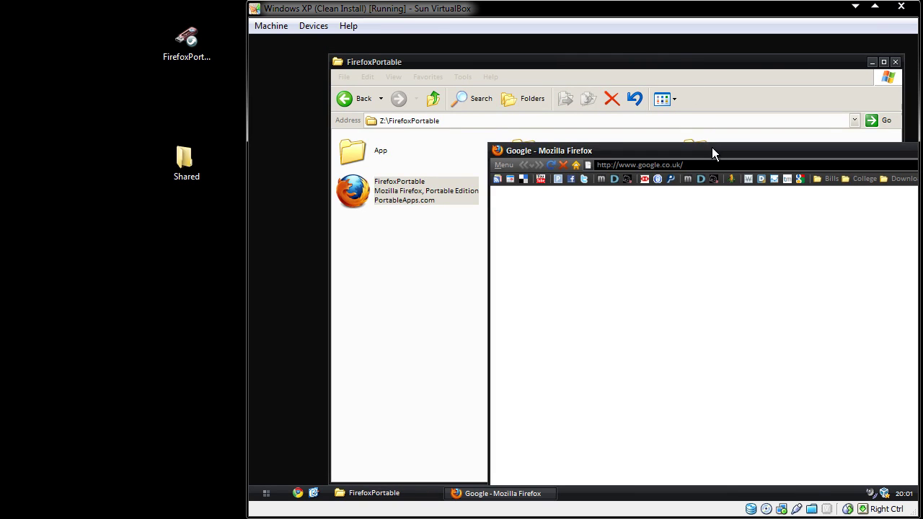
- Move the Firefox Portable window toward the top-left and maximize it
drag(711, 147, 475, 66)
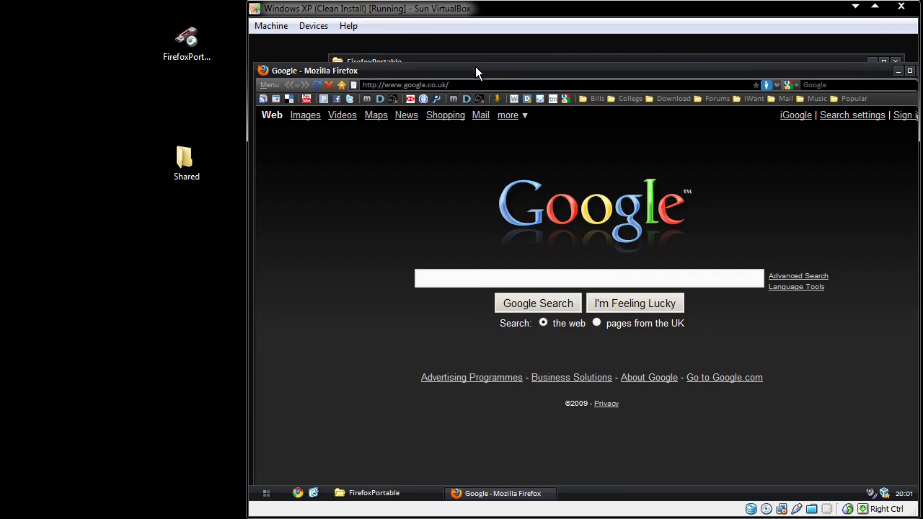
click(909, 70)
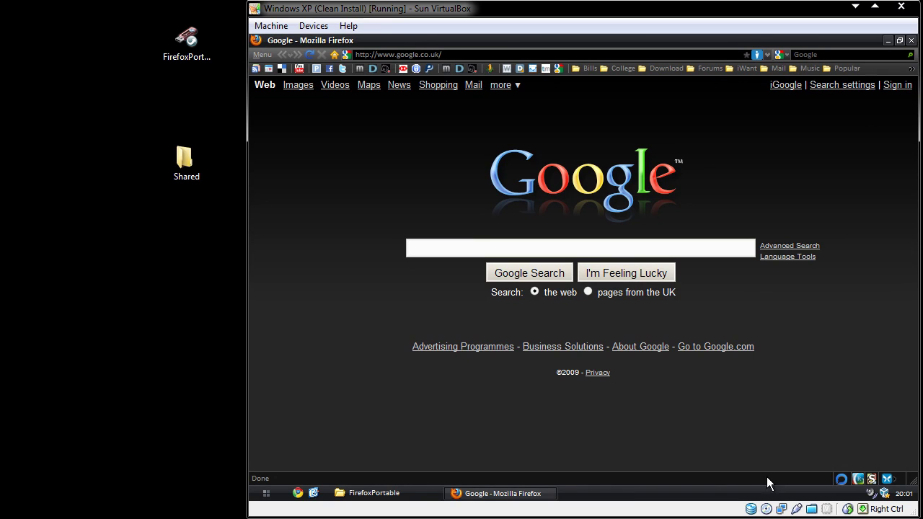